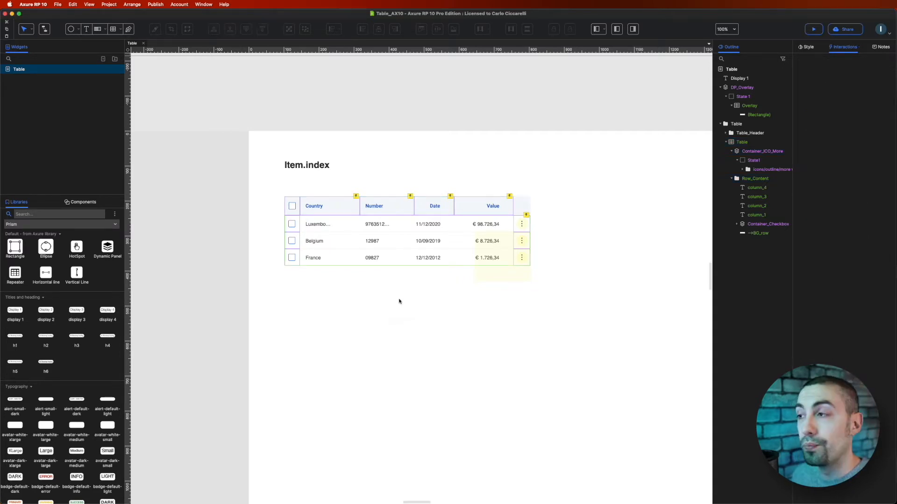
Step: Examine the DP_Overlay dynamic panel, its State 1 and the Overlay repeater inside it
click(488, 273)
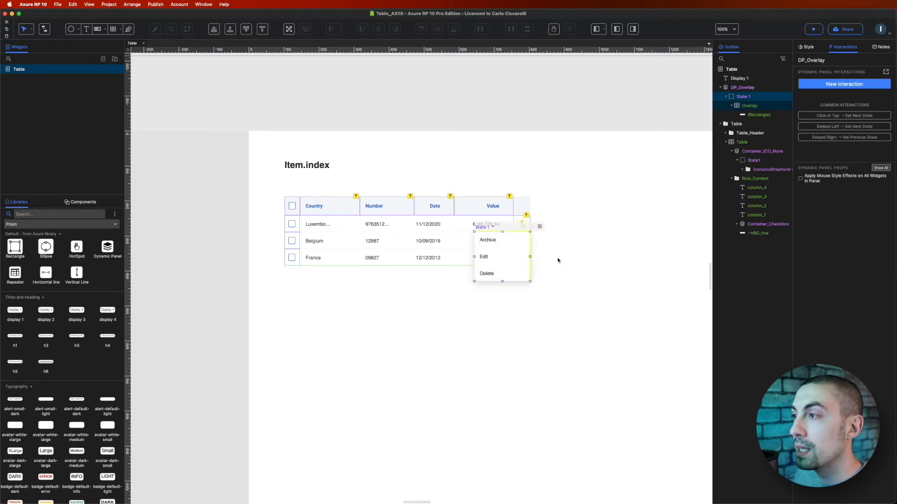
mouse_move(735, 87)
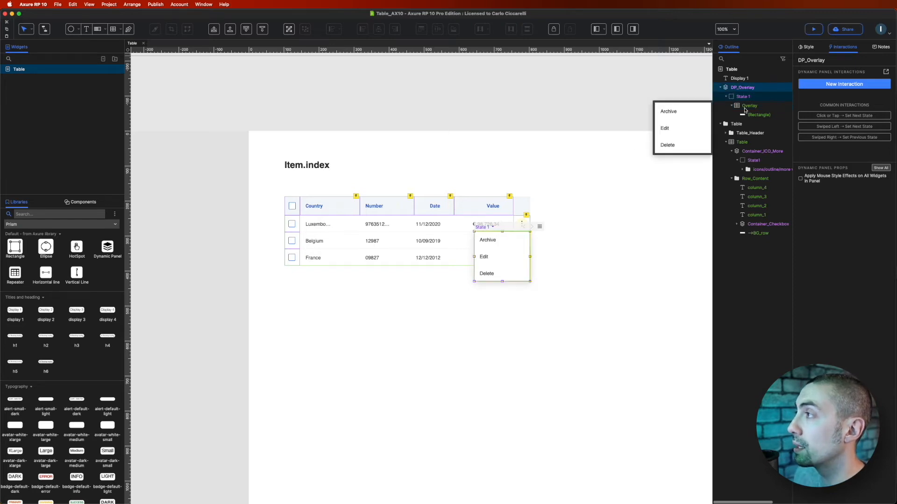
click(734, 106)
click(734, 106)
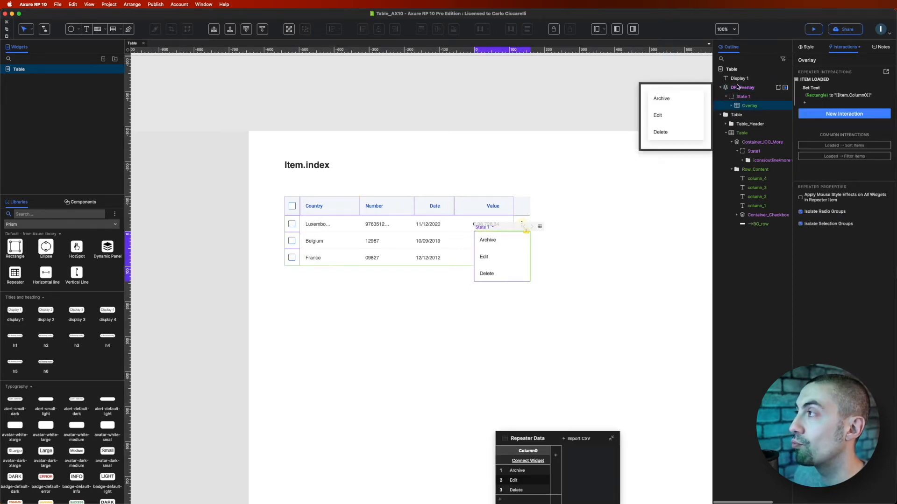
click(743, 88)
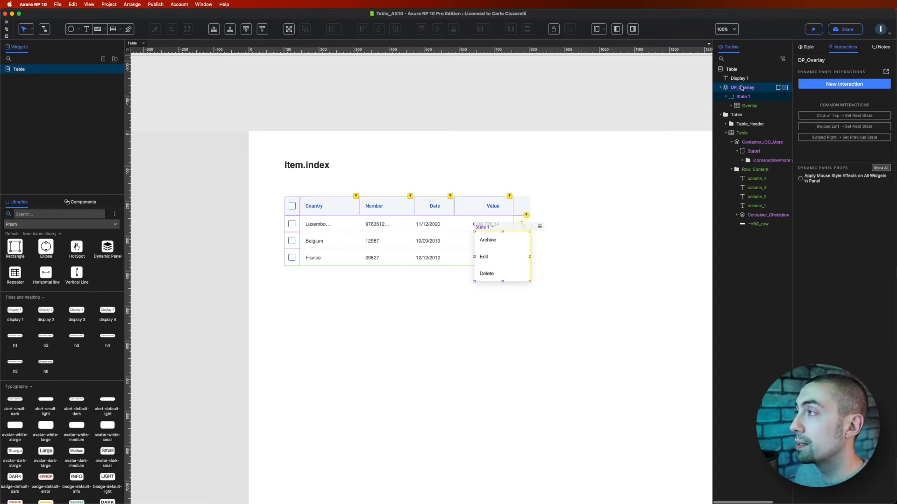
click(743, 96)
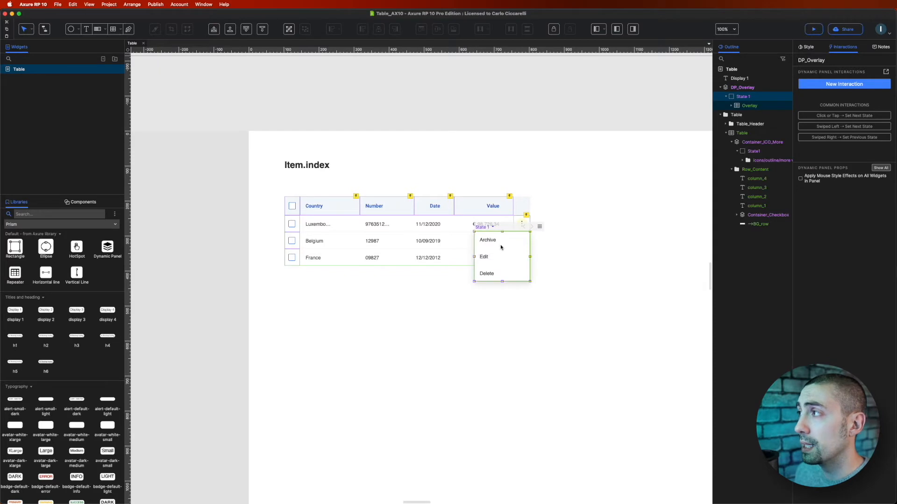
drag(500, 248, 506, 284)
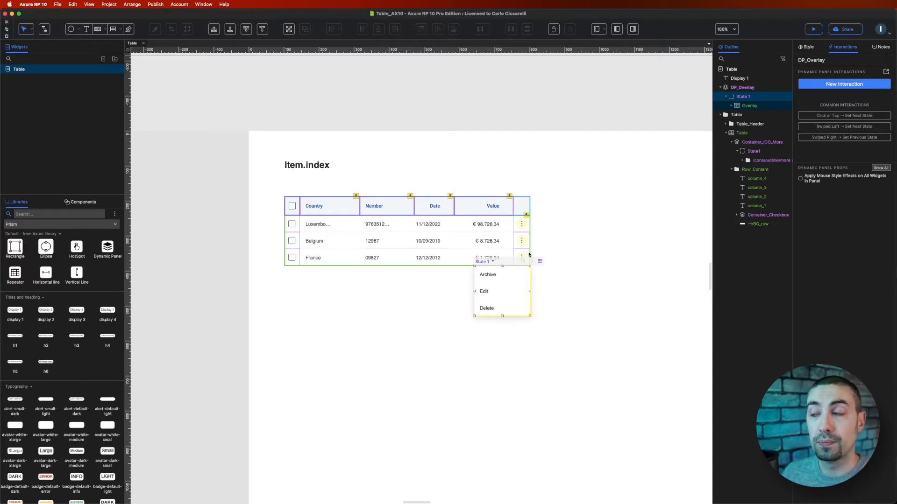
key(super+z)
click(582, 278)
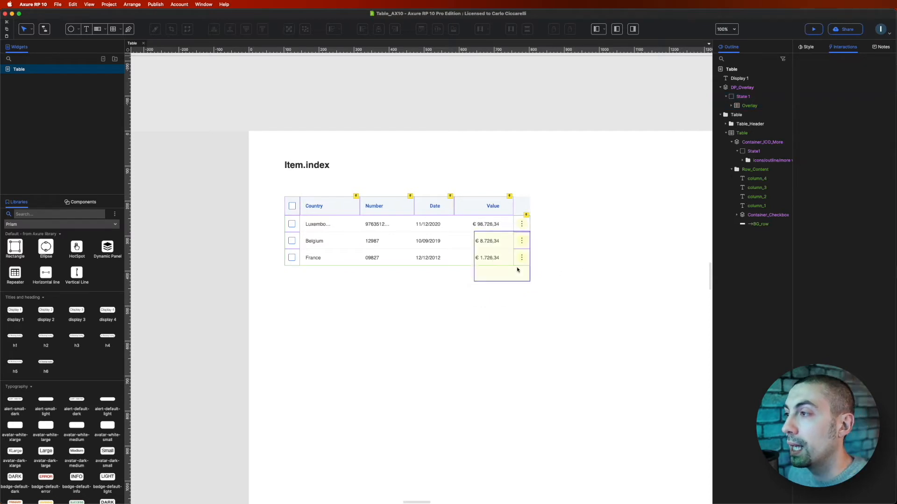
Step: Add a Click or Tap interaction to the more-icon container in the table repeater that shows DP_Overlay
click(448, 227)
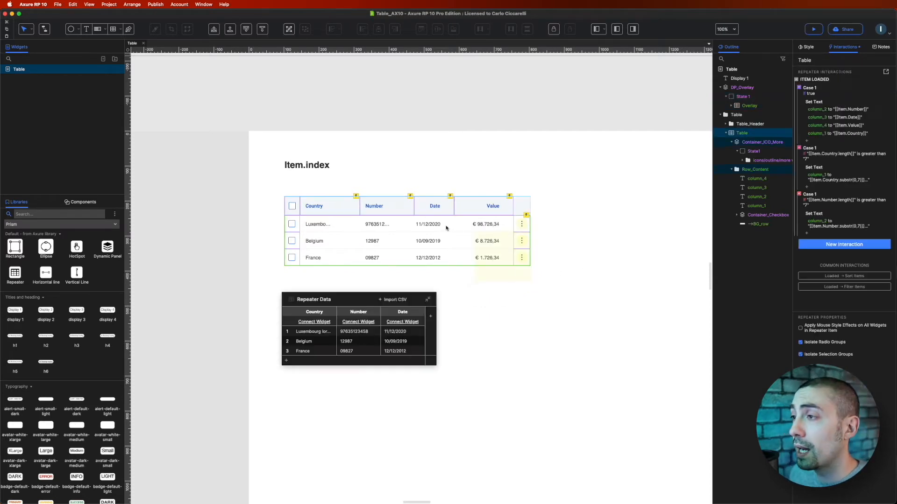
double_click(521, 225)
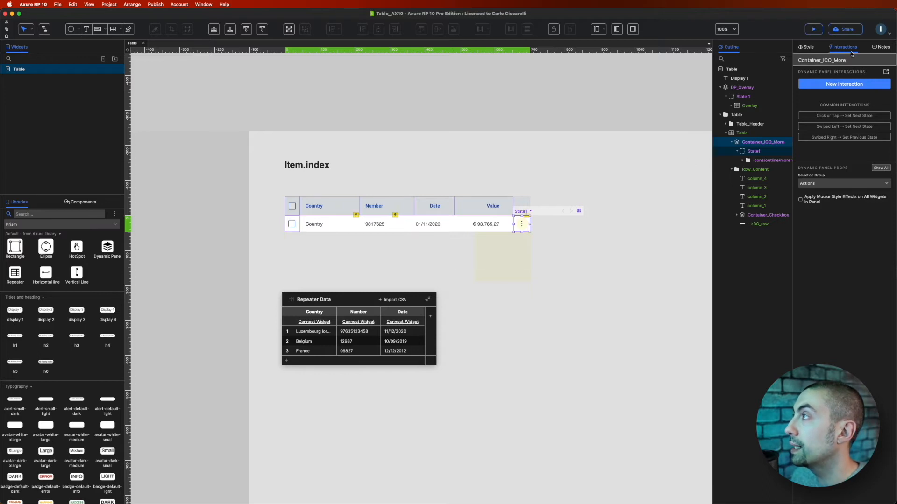
click(834, 84)
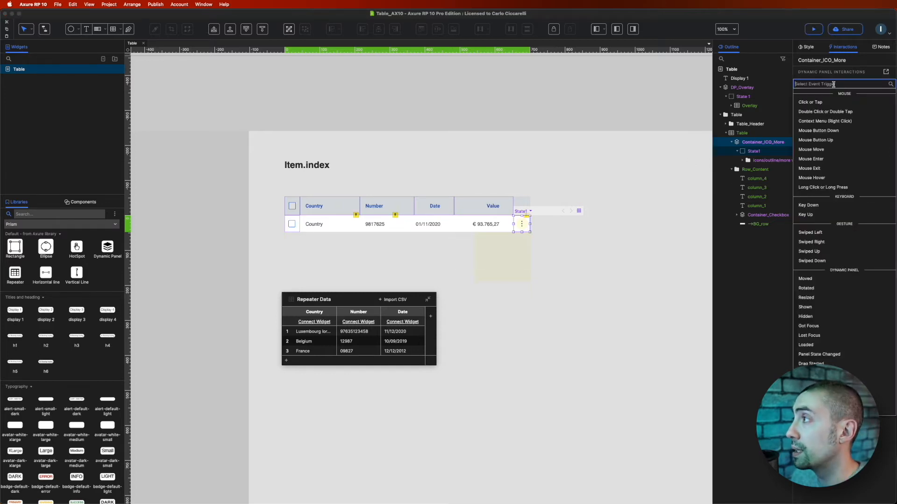
click(811, 102)
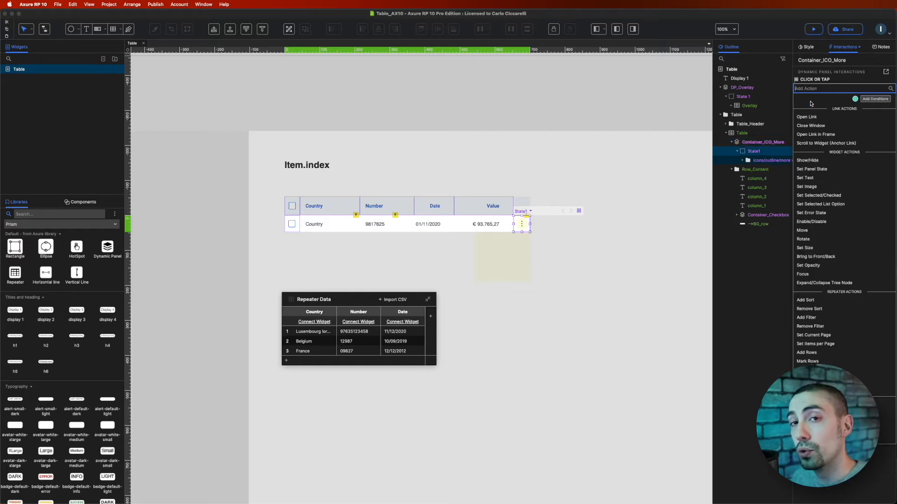
click(813, 160)
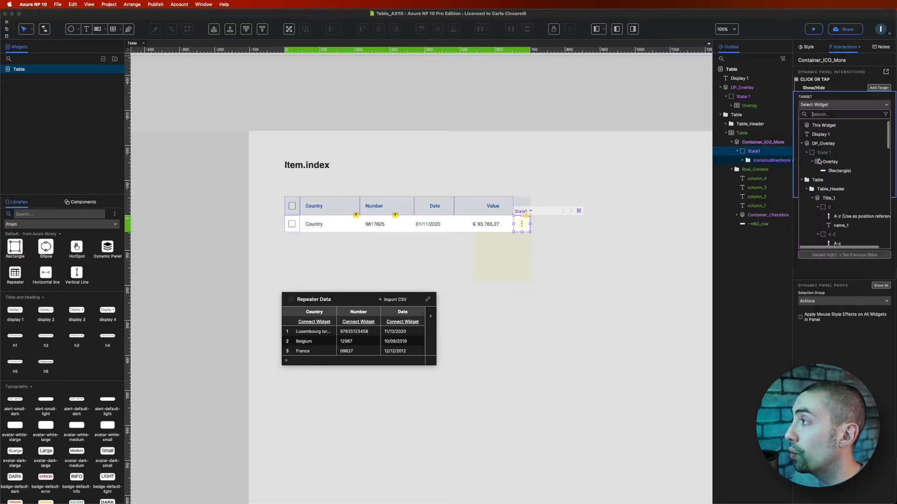
click(825, 144)
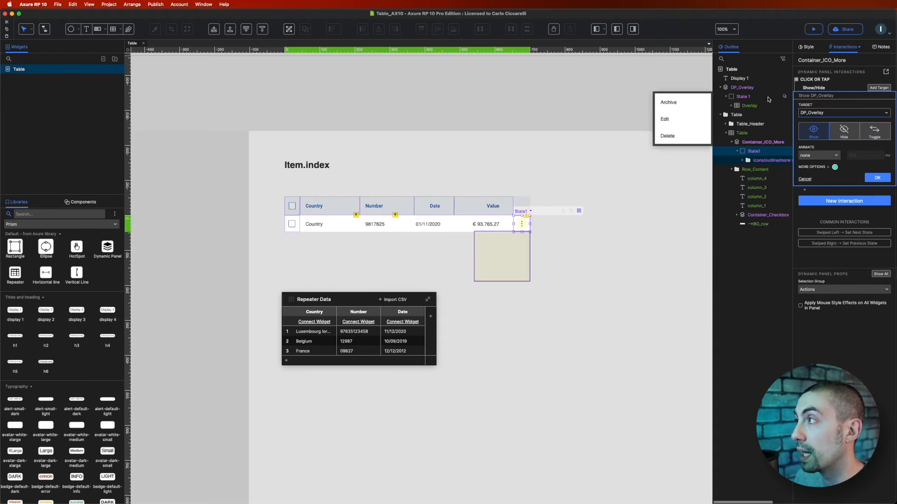
Step: Set the show animation to slide down 320 ms with ease out cubic easing and enable Bring Target to Front
click(814, 156)
click(816, 209)
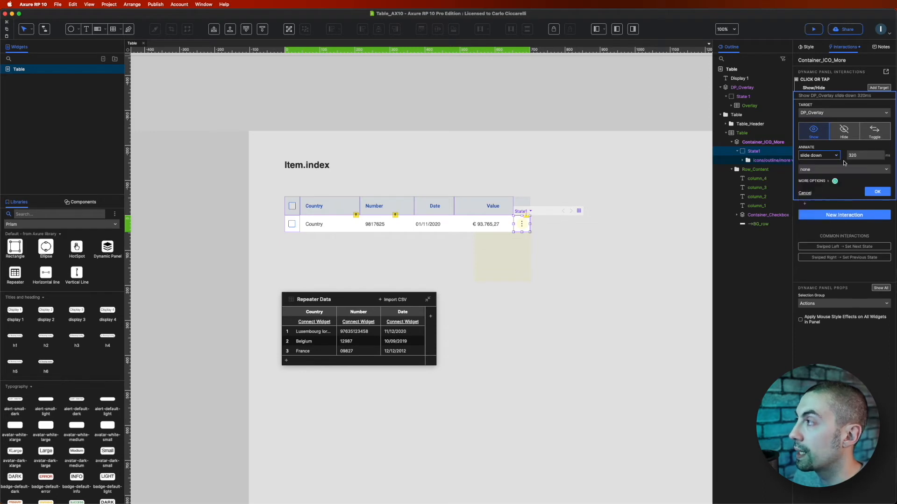
click(829, 170)
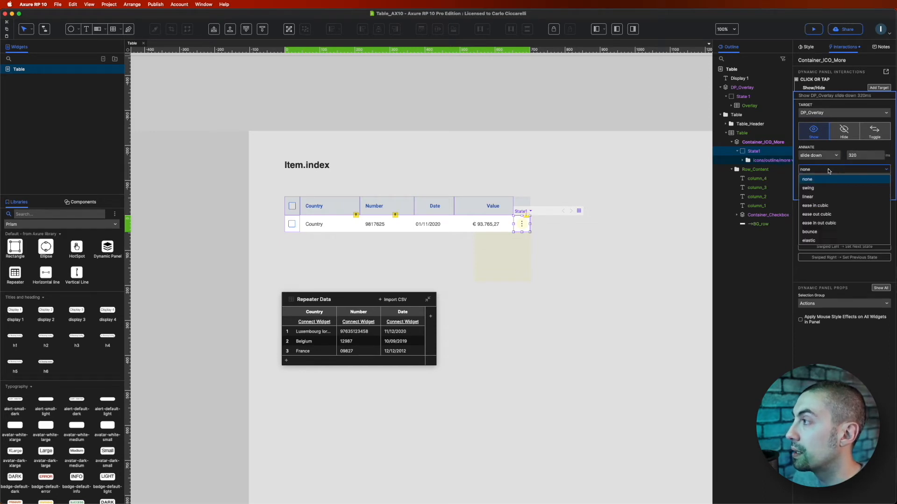
click(828, 213)
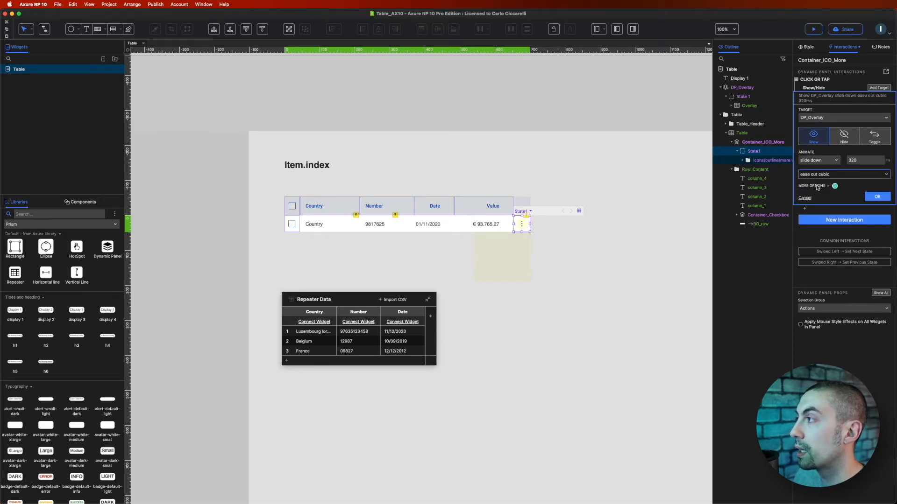
click(817, 186)
click(832, 215)
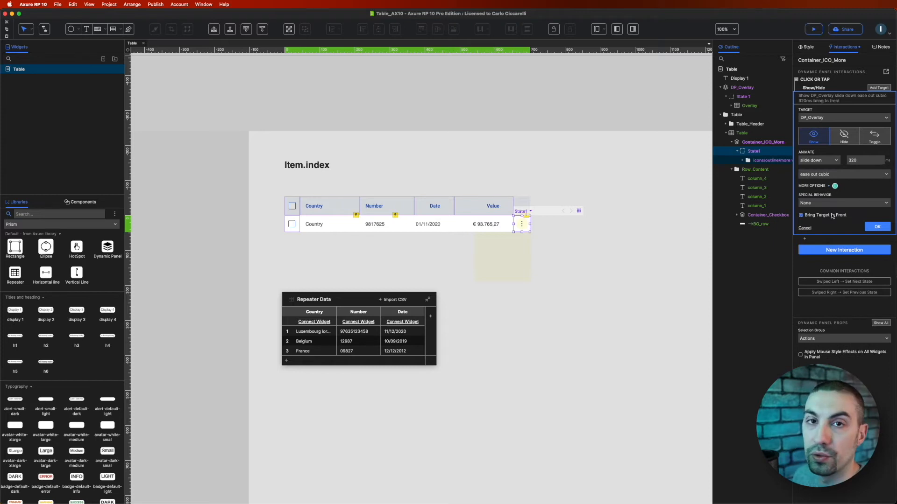
click(877, 227)
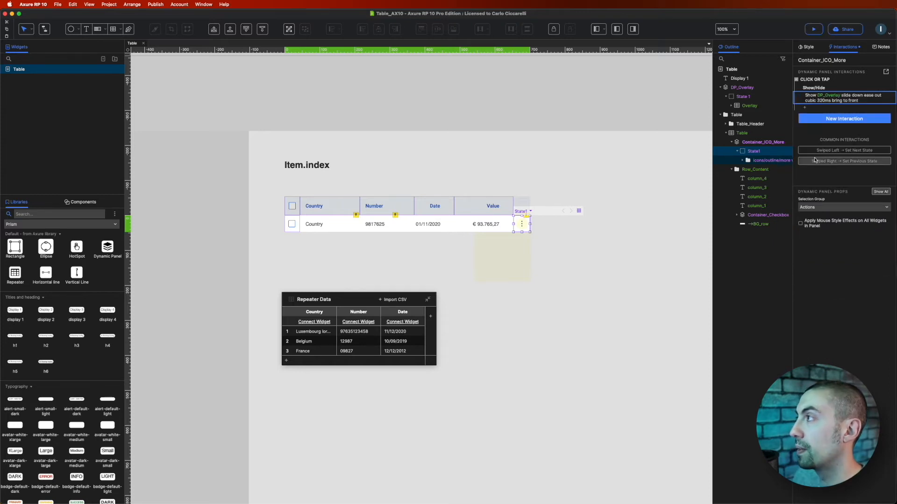
Step: Shift the DP_Overlay menu panel about 17 px to the left
double_click(581, 250)
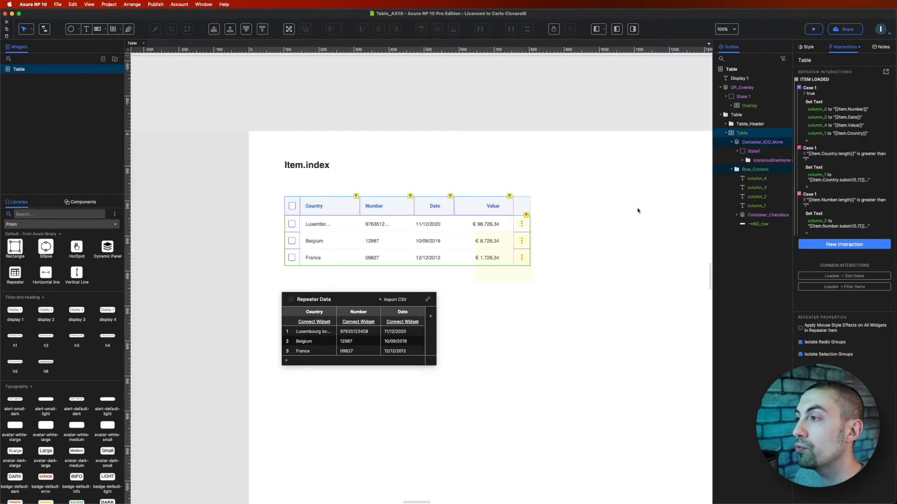
click(512, 257)
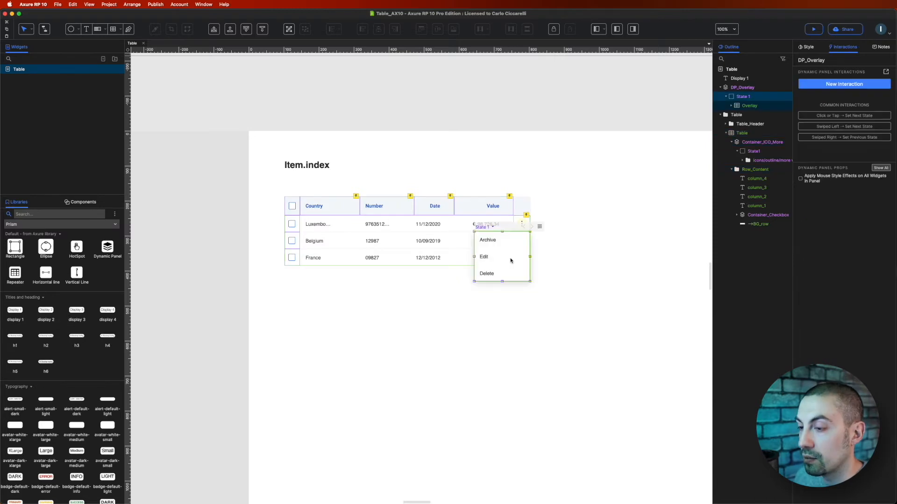
drag(514, 254, 499, 254)
click(565, 253)
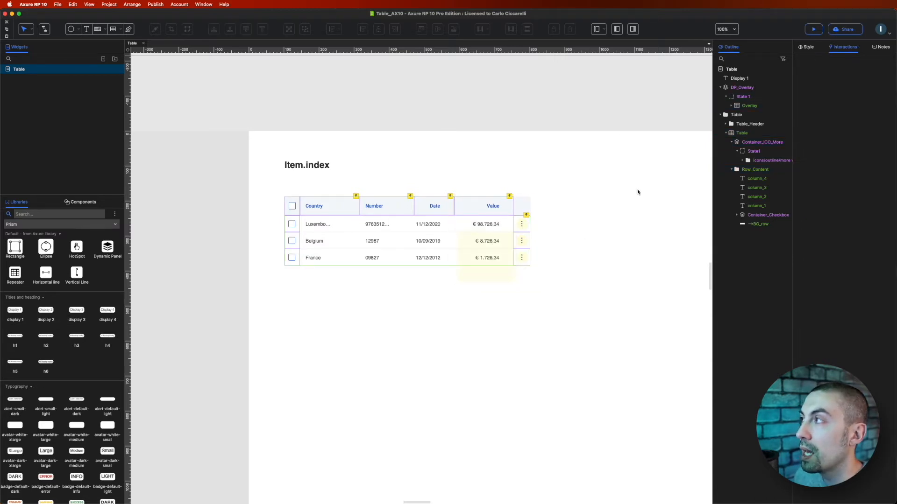
Step: Preview the page and test the more-icon menus on the different table rows
click(813, 29)
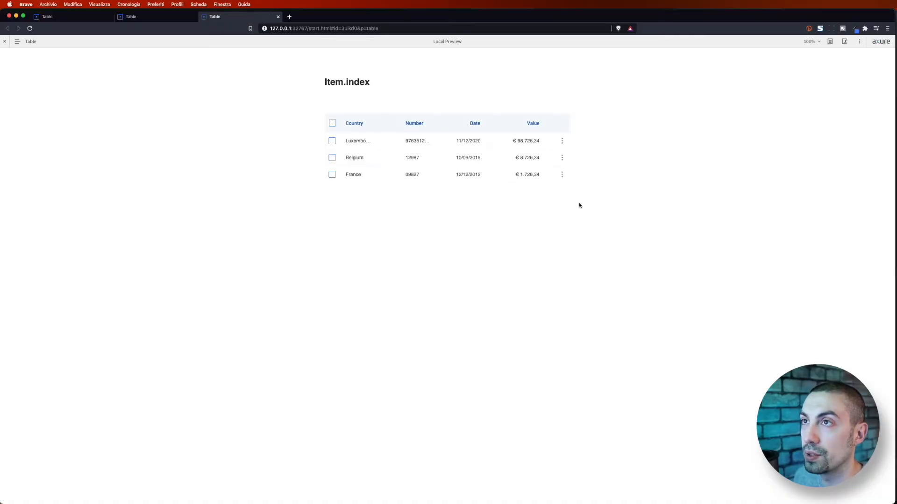
click(563, 141)
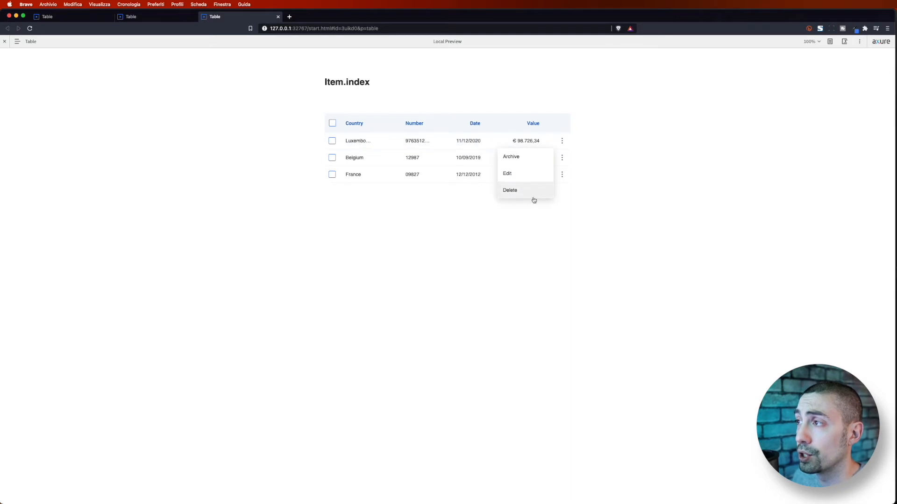
click(562, 159)
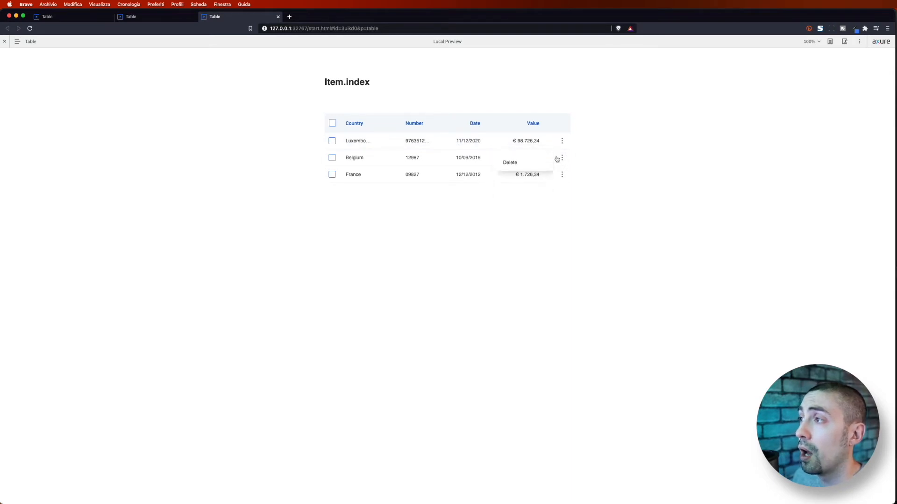
click(562, 159)
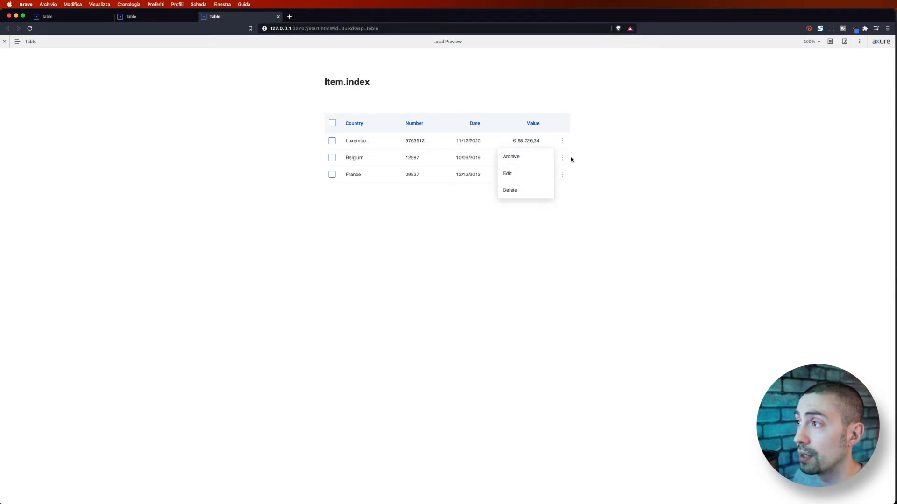
click(562, 159)
click(562, 175)
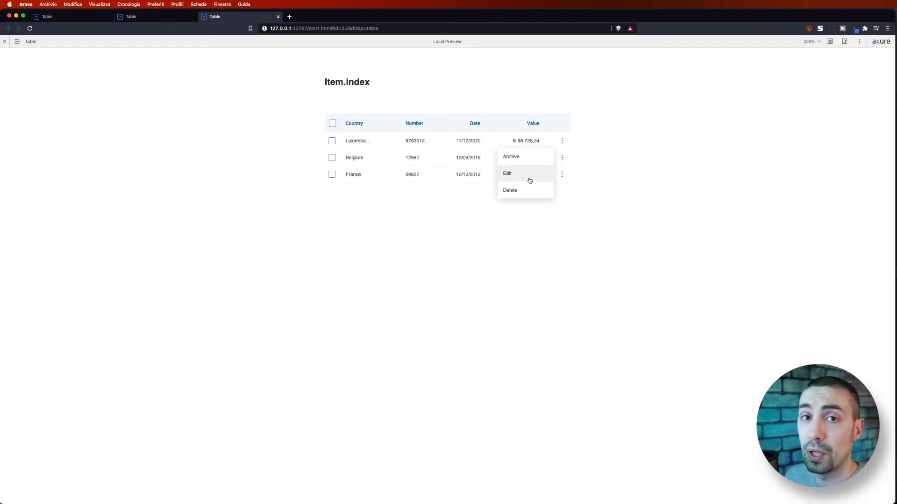
key(super+Tab)
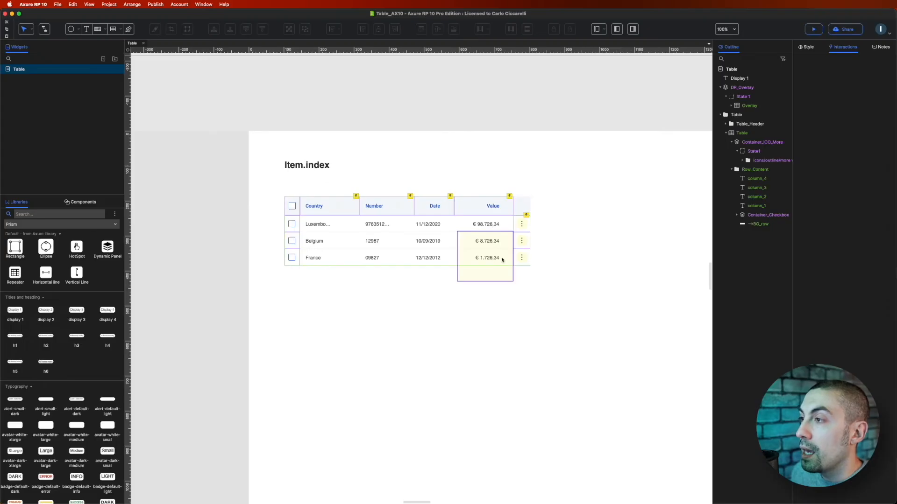
Step: Shift the DP_Overlay menu panel about 19 px to the right, beside the more icon
click(492, 248)
drag(492, 248, 509, 247)
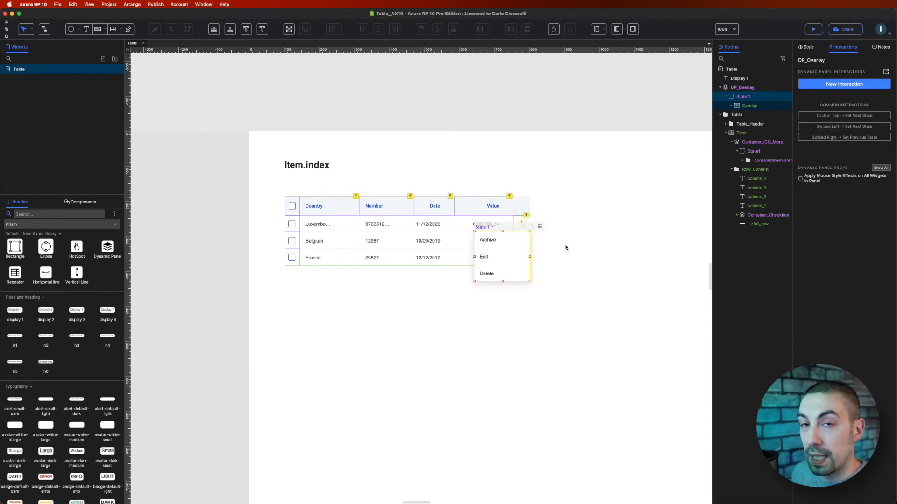
Step: Add a Move action targeting DP_Overlay to the more-icon container's click interaction
click(517, 226)
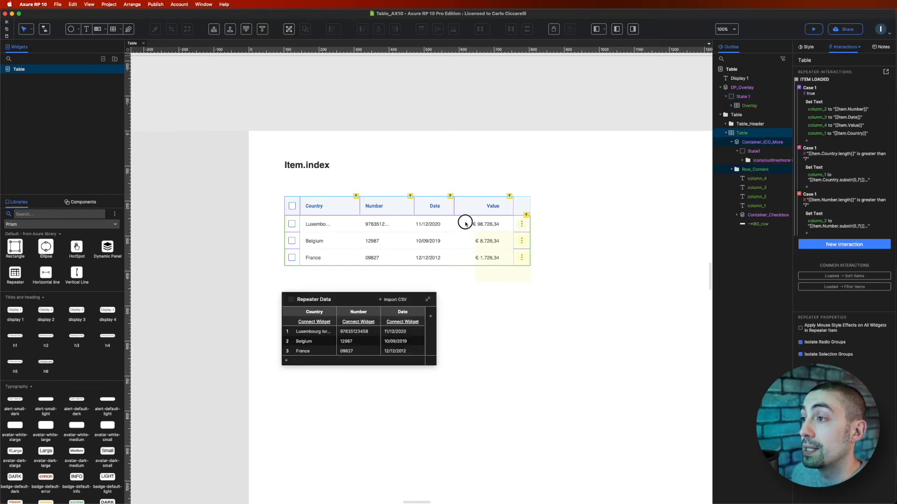
double_click(466, 224)
click(522, 224)
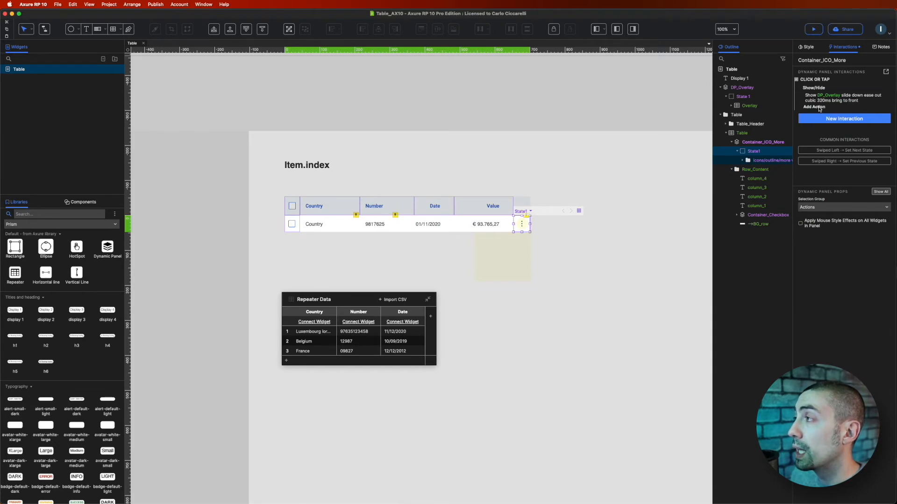
click(817, 108)
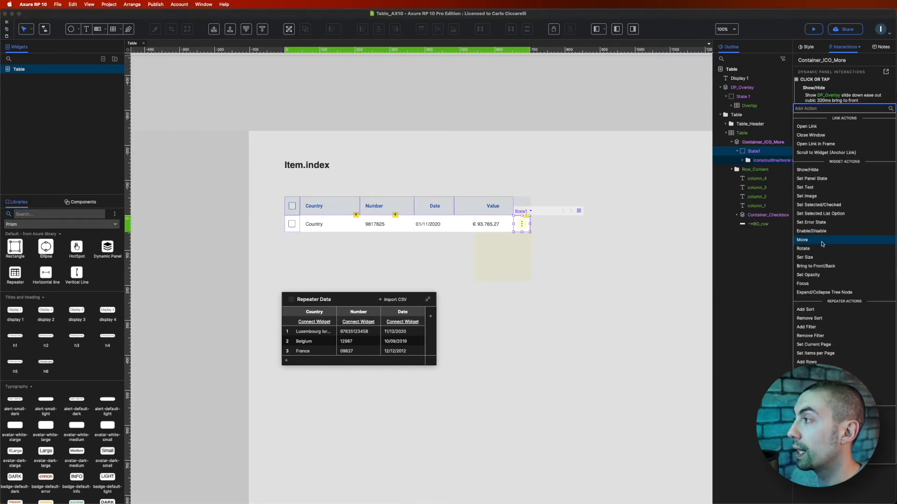
click(810, 240)
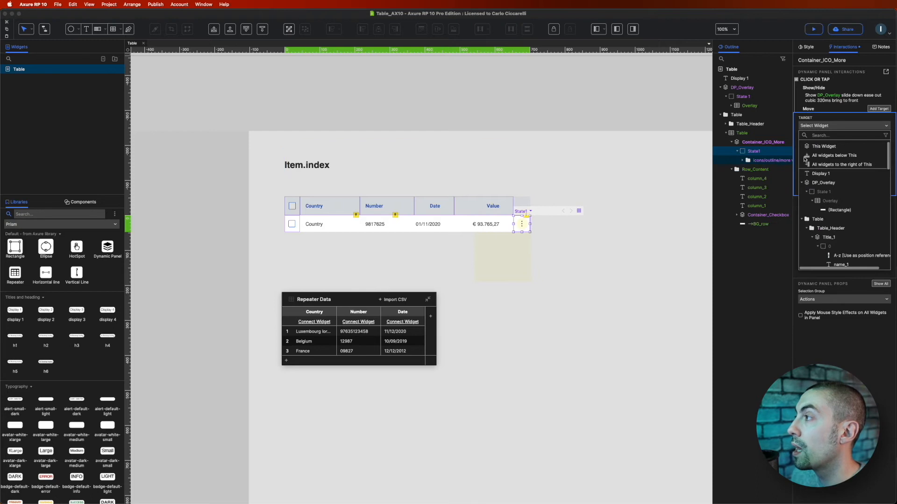
click(818, 183)
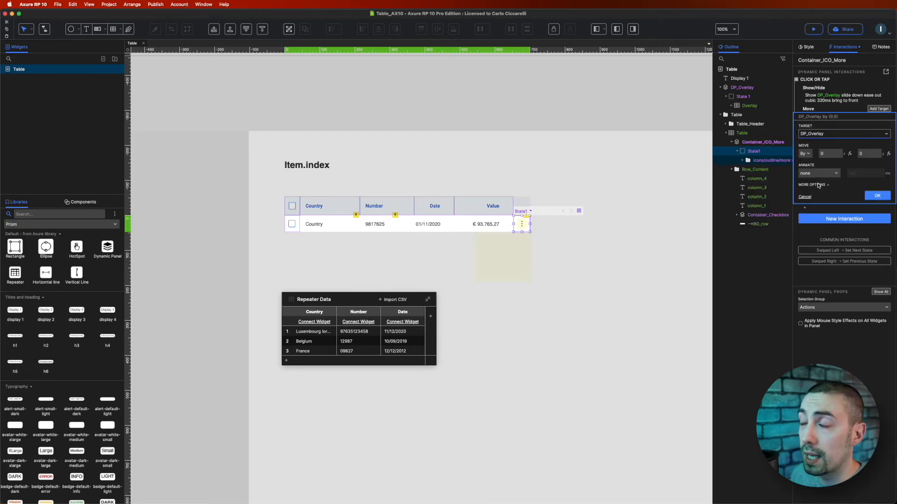
Step: Switch the Move action to an absolute To position and clear its x and y values
click(805, 154)
click(808, 164)
click(826, 154)
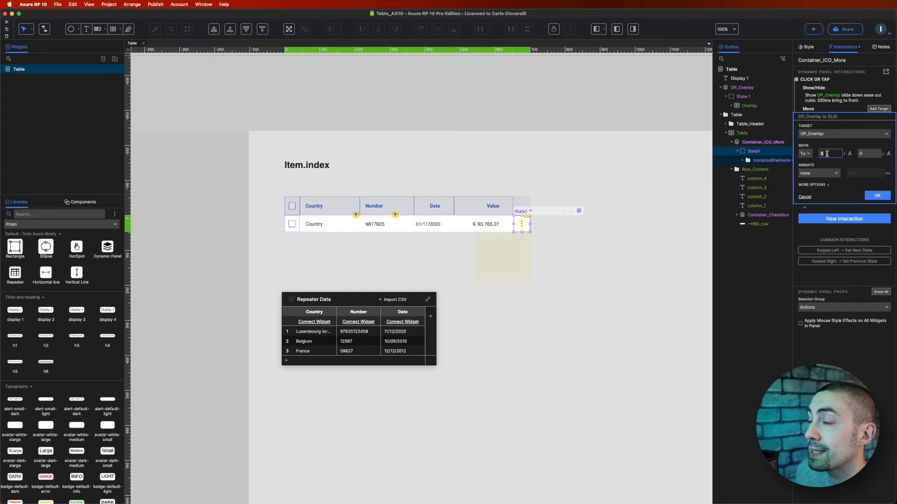
key(BackSpace)
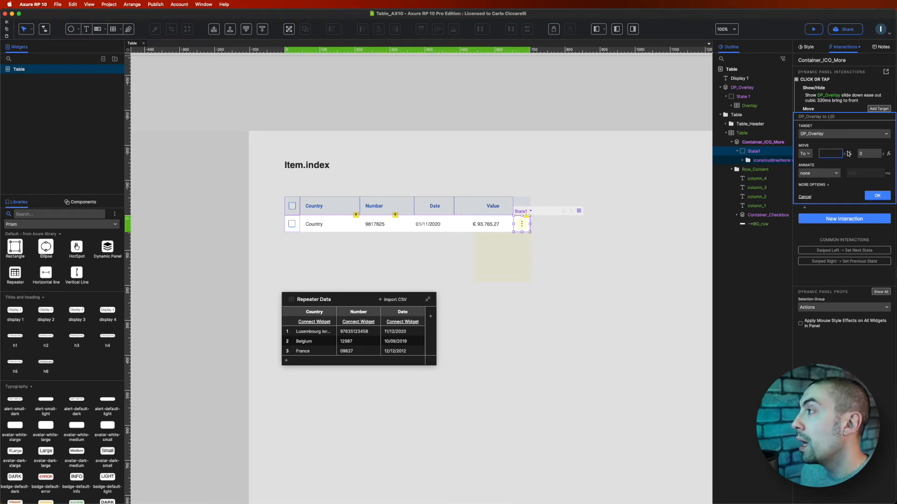
click(867, 153)
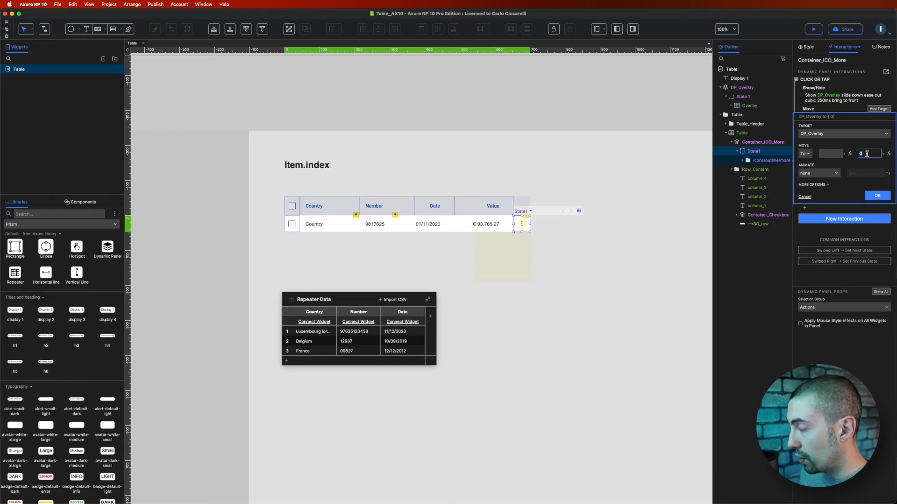
key(BackSpace)
Step: Open the y-position expression editor and begin the value as [[Item.repeater.top + (Item.index*)]] using the inserted variables
click(889, 154)
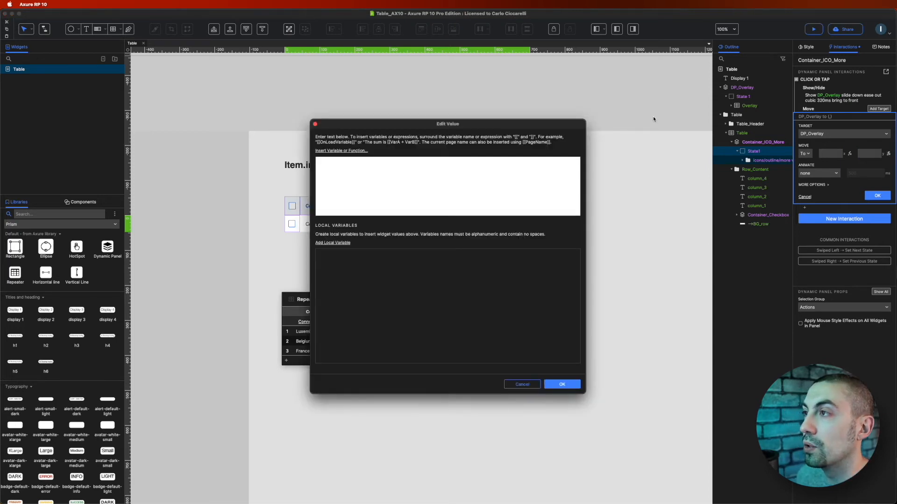
drag(442, 128, 635, 124)
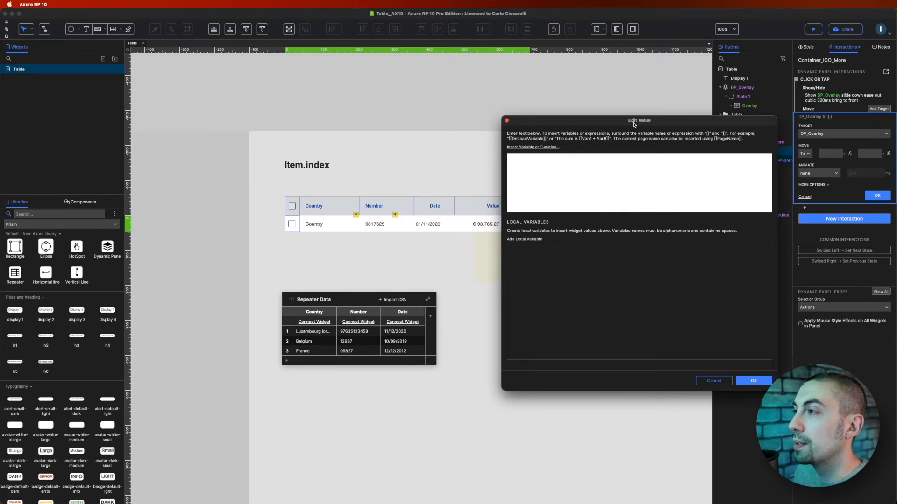
click(527, 147)
scroll(545, 230, down, 3)
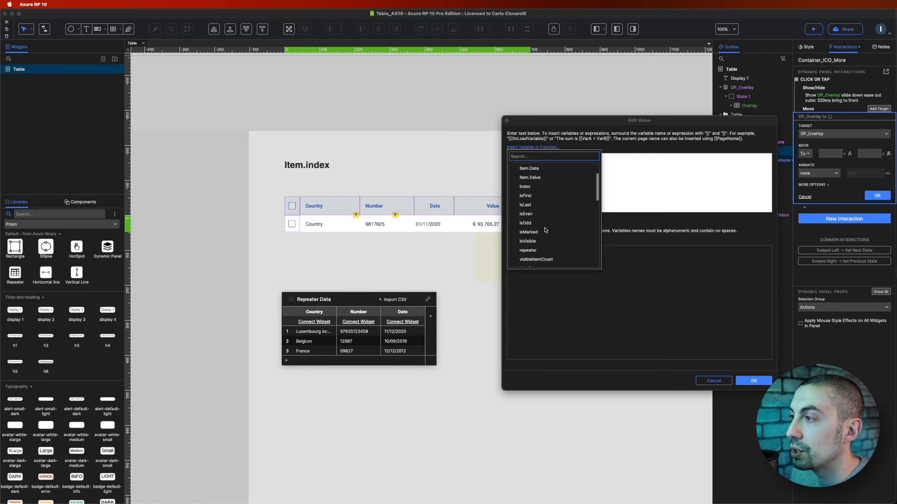
scroll(533, 240, down, 1)
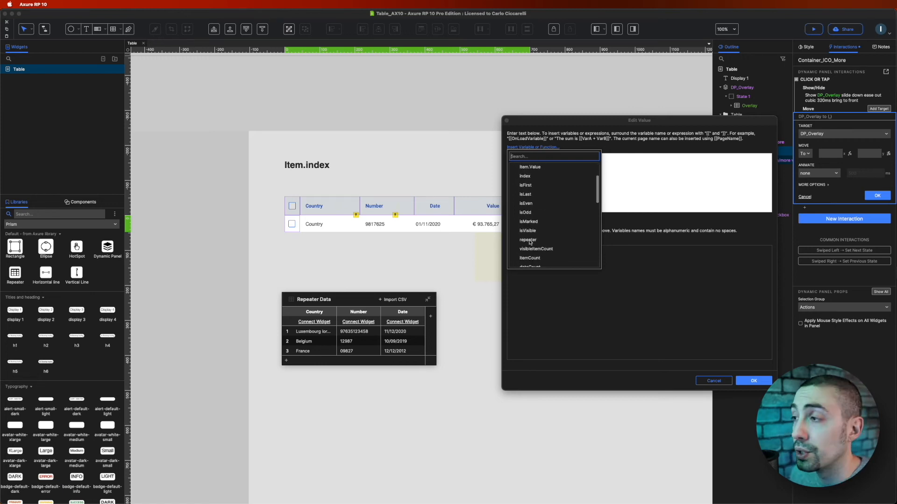
click(529, 241)
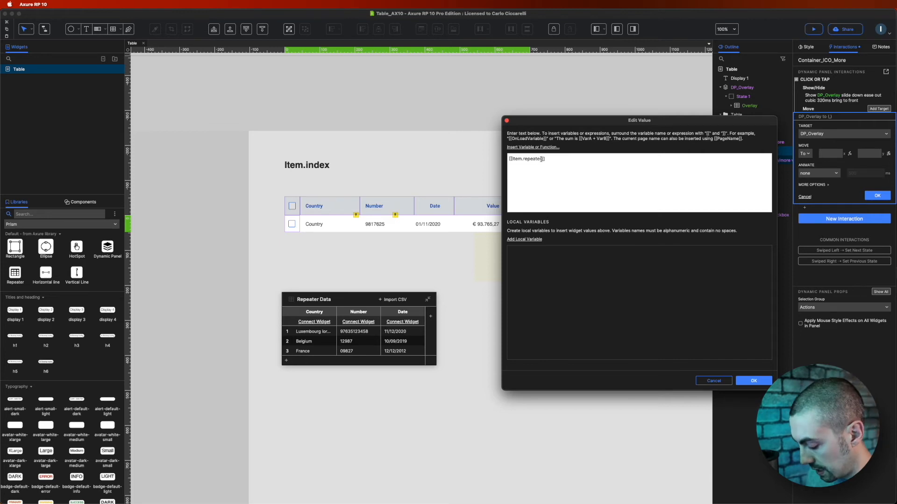
text(.)
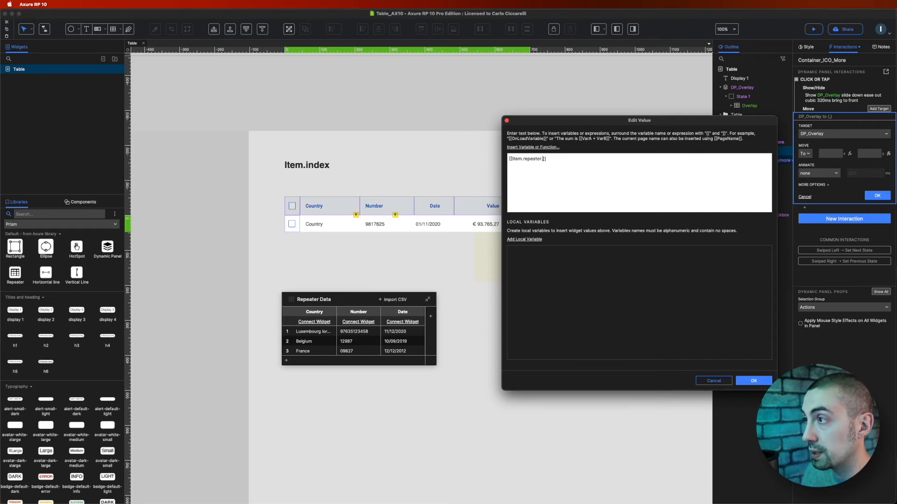
text(top)
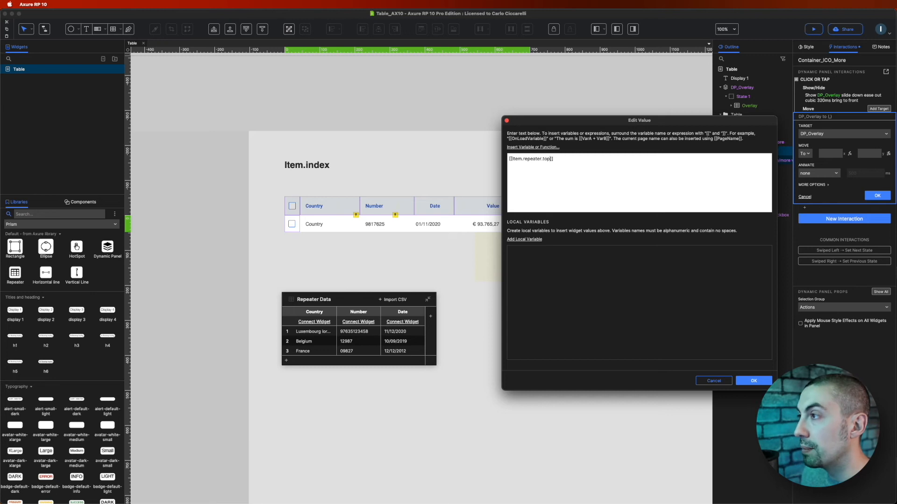
text(+ )
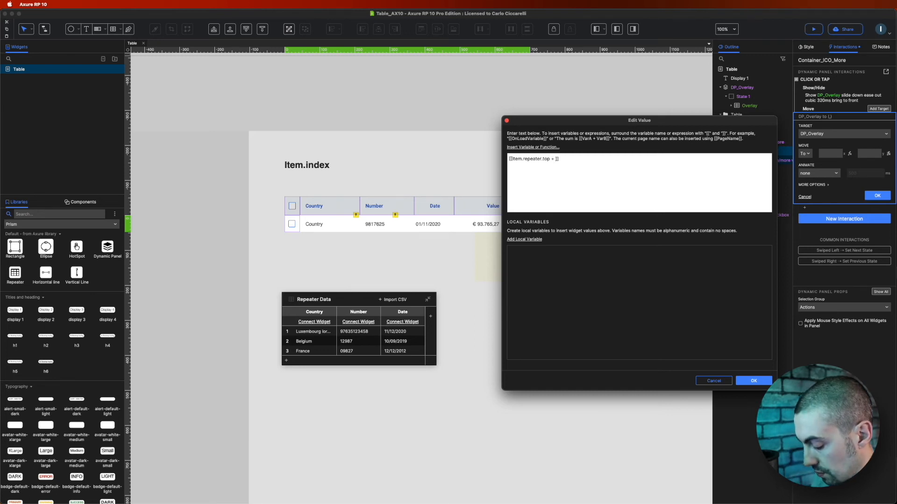
text(())
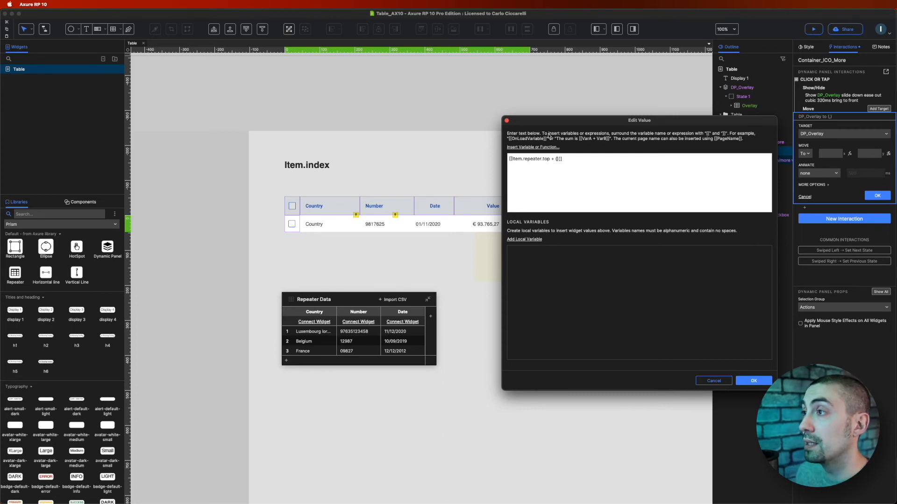
click(519, 148)
scroll(532, 208, down, 3)
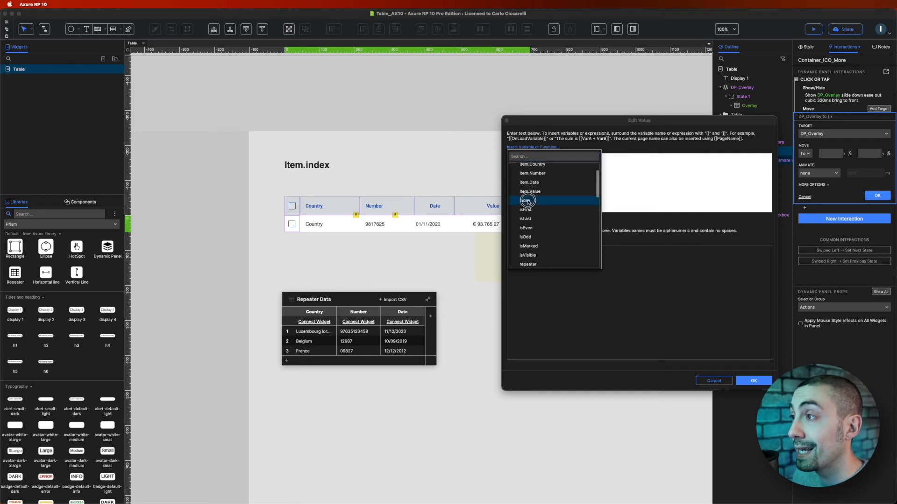
click(525, 201)
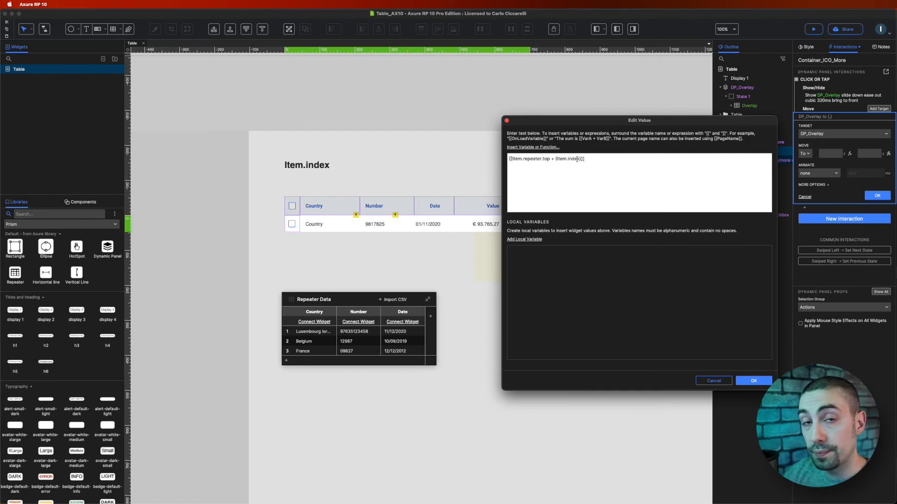
text(*)
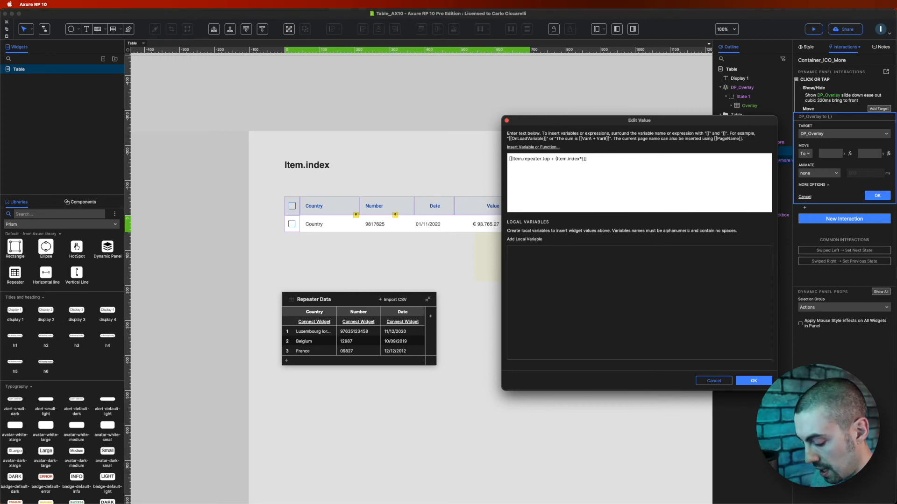
Step: Add a local variable named Row that refers to the widget +BG_row
click(524, 240)
double_click(532, 255)
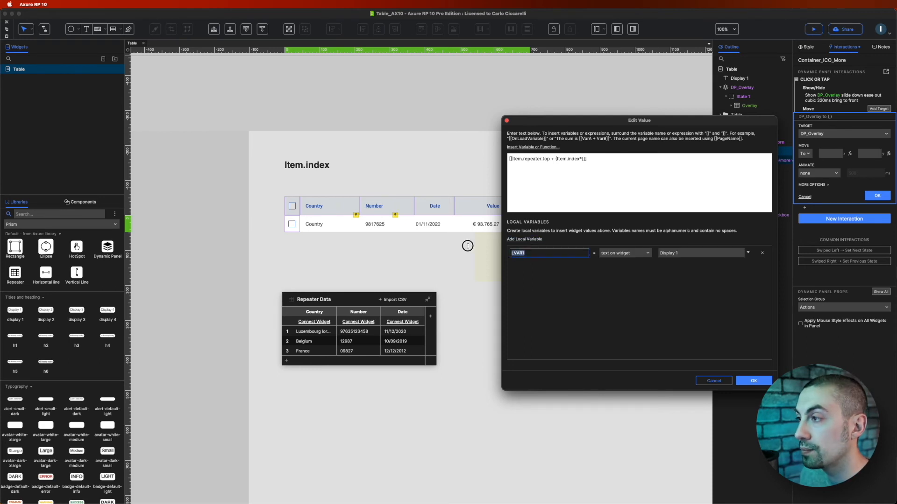
text(Row)
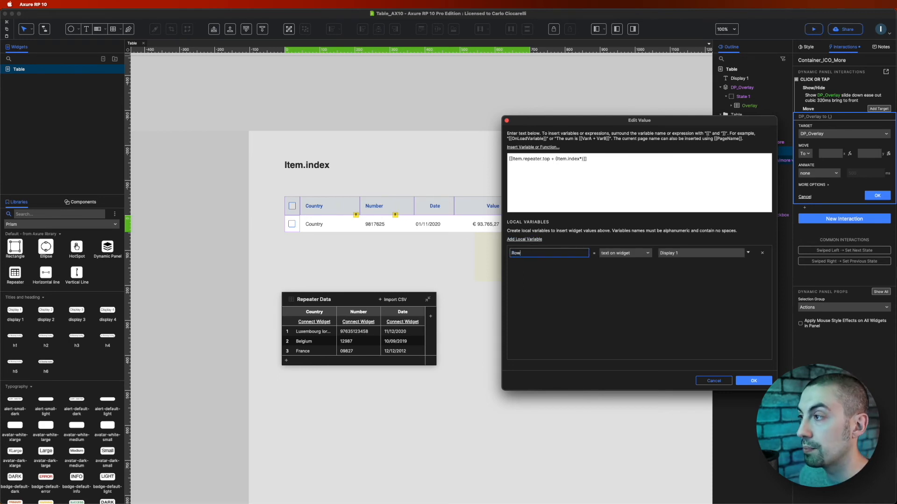
click(641, 254)
click(610, 315)
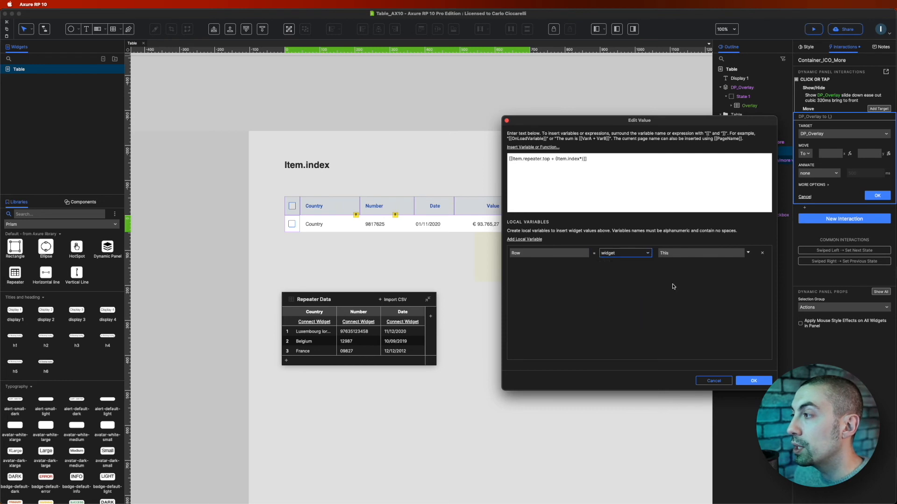
click(697, 255)
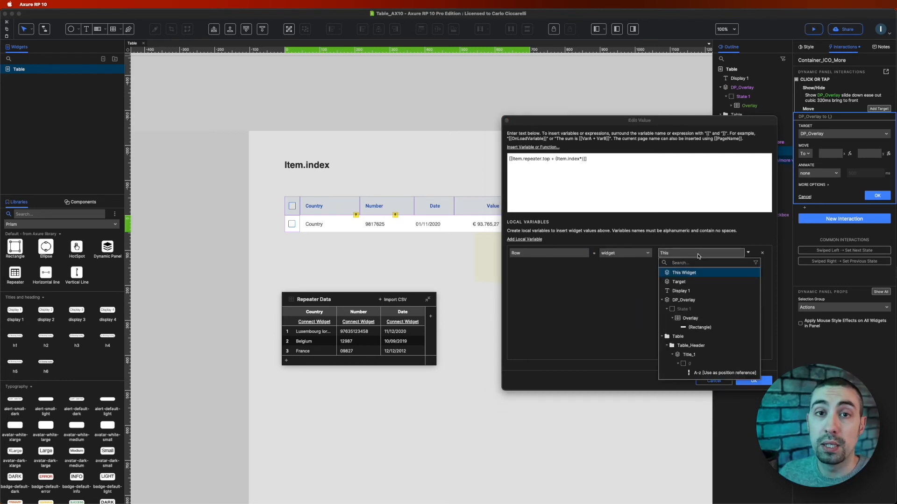
scroll(682, 316, down, 10)
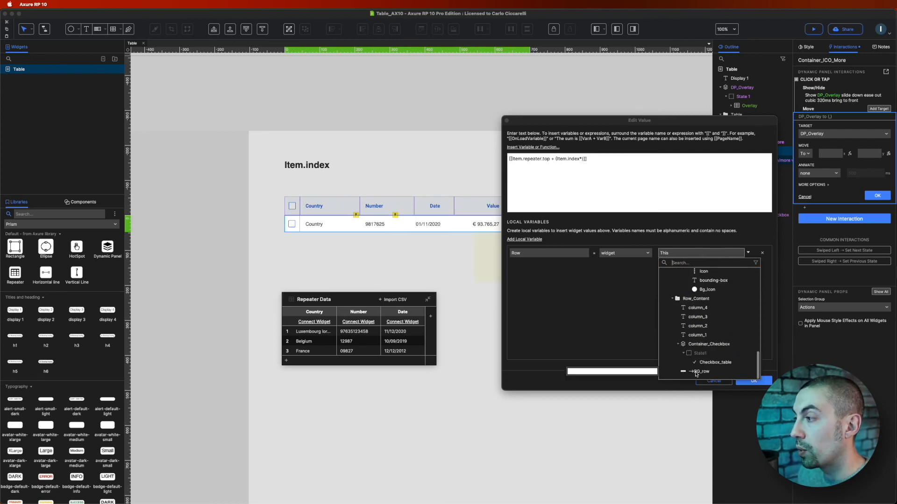
click(699, 372)
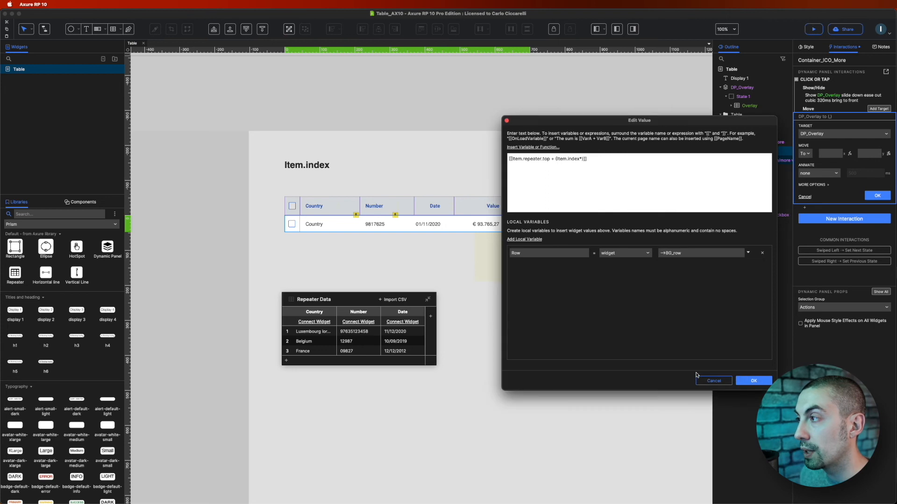
Step: Finish the y expression as [[Item.repeater.top + (Item.index*Row.height)-6]] and confirm the editor
click(582, 160)
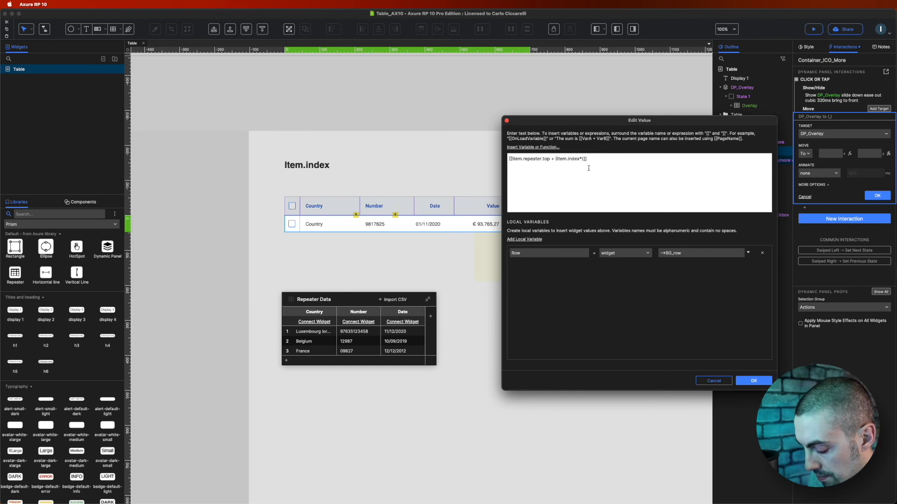
text(Row.height)
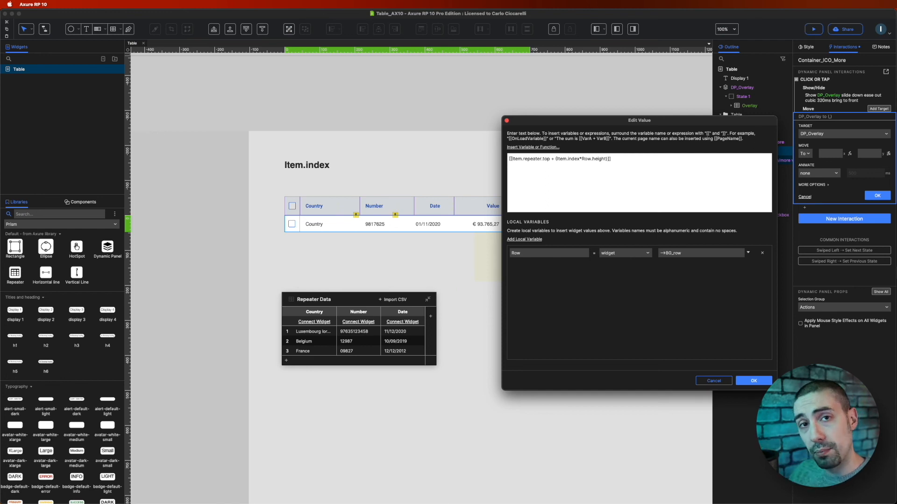
text(-)
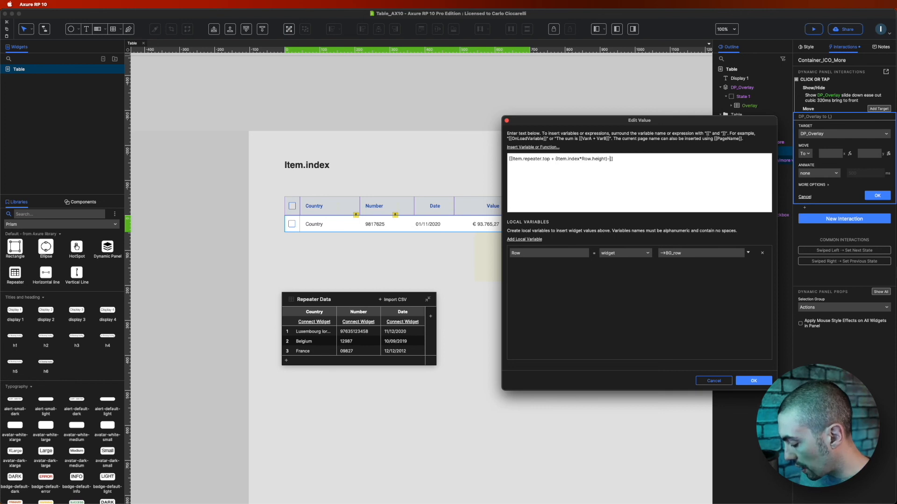
text(6)
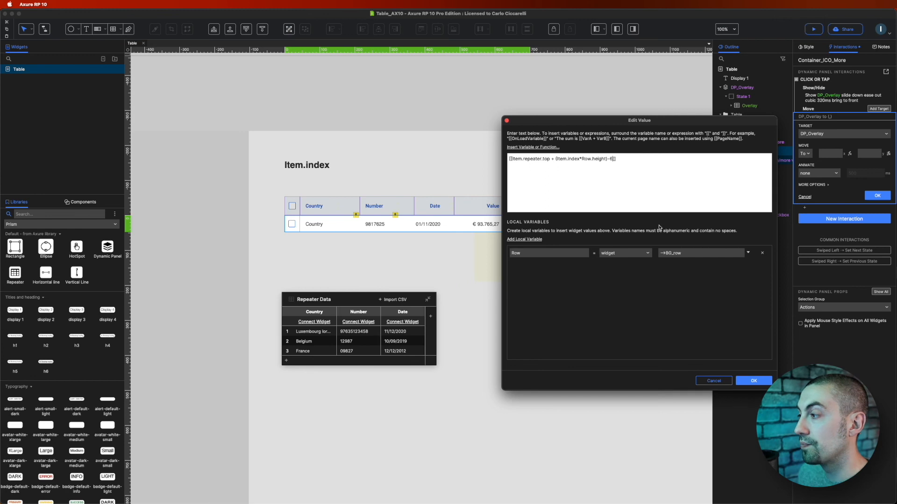
click(754, 381)
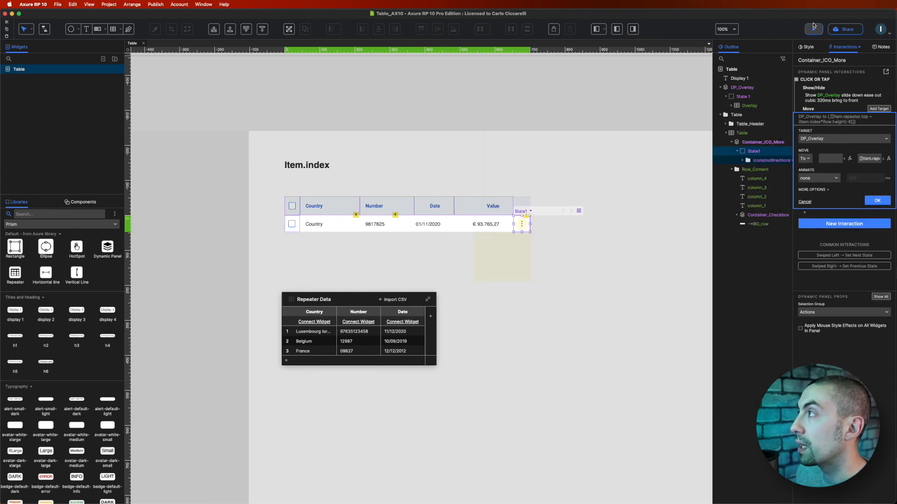
Step: Preview the page and open the more-icon menu on each table row to test its position
click(813, 28)
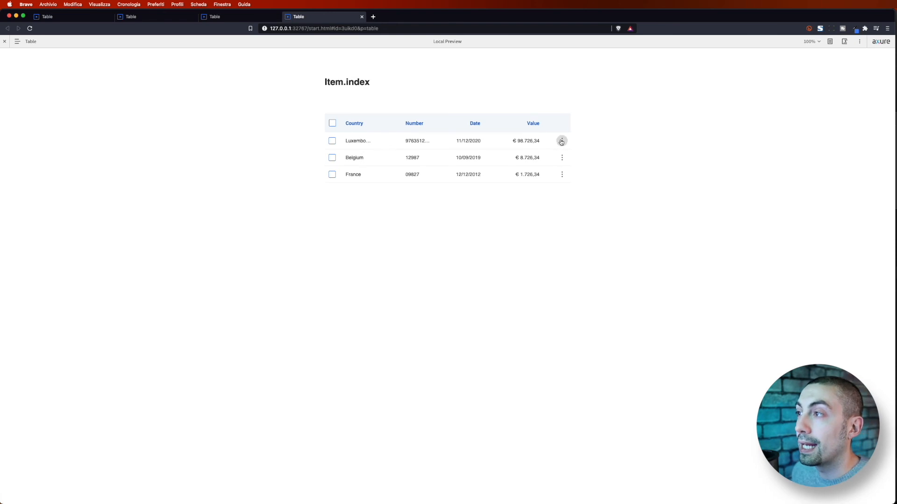
click(562, 142)
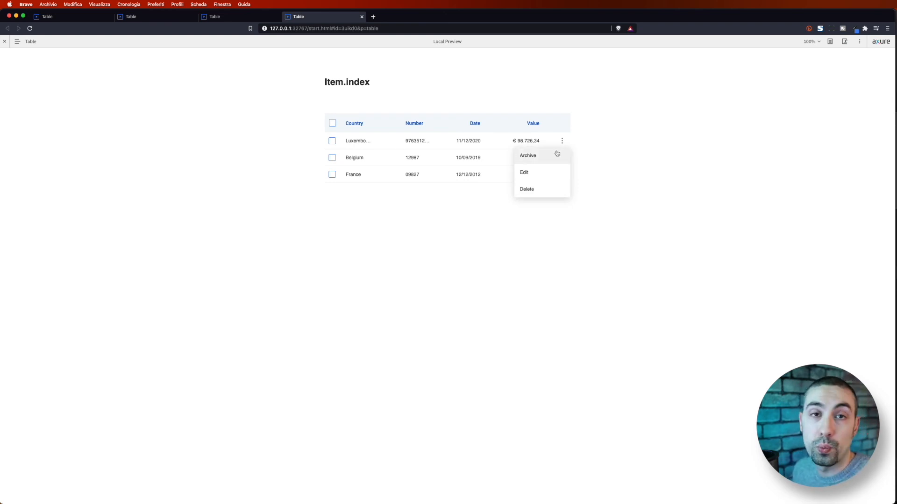
click(558, 154)
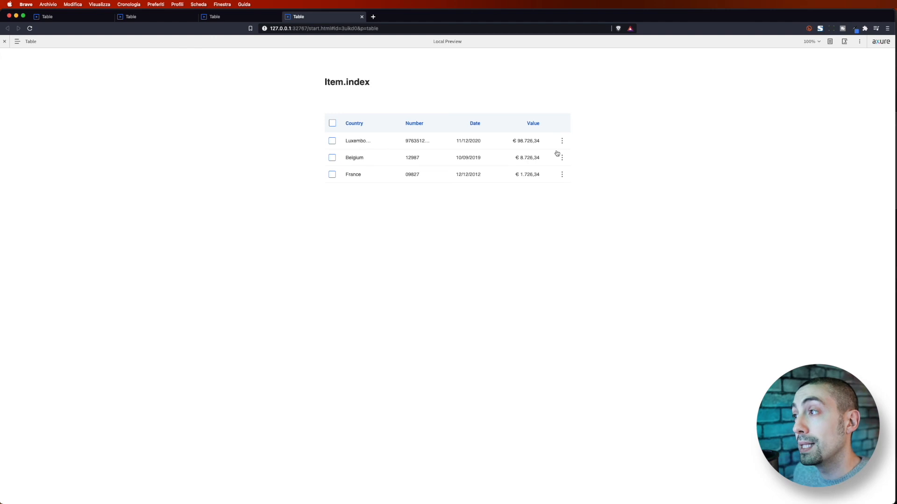
click(562, 160)
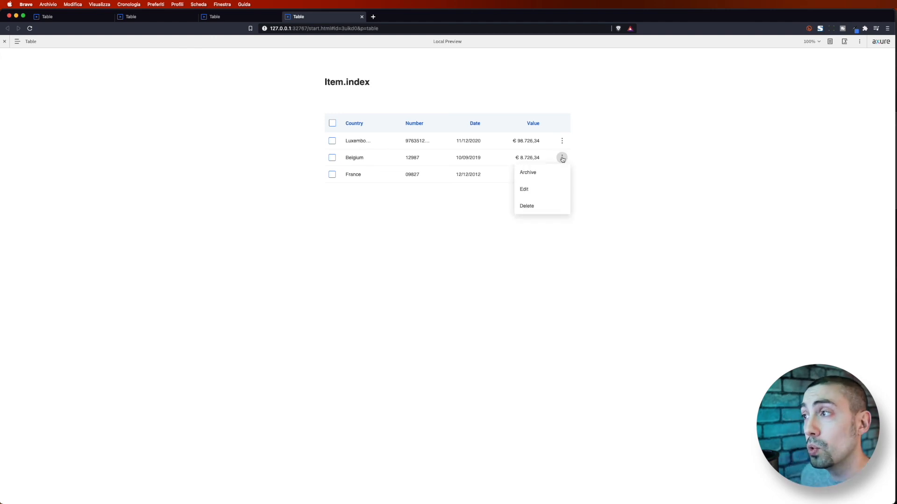
click(562, 174)
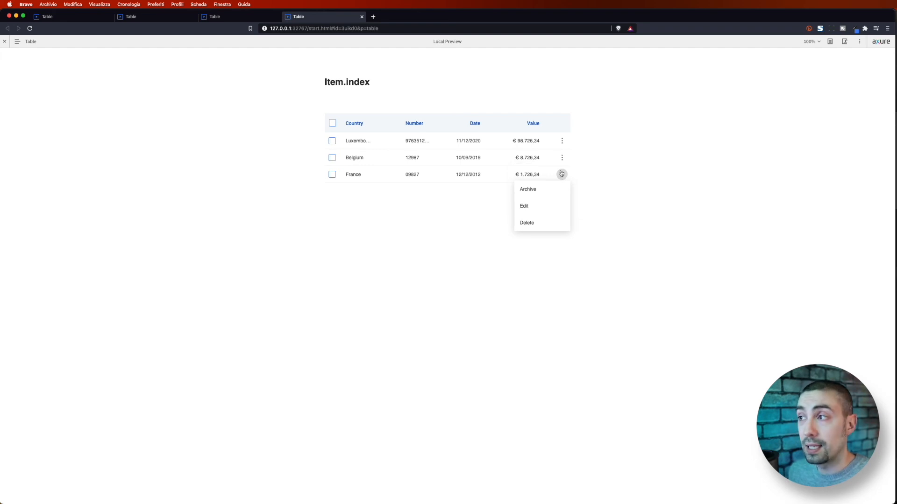
click(547, 190)
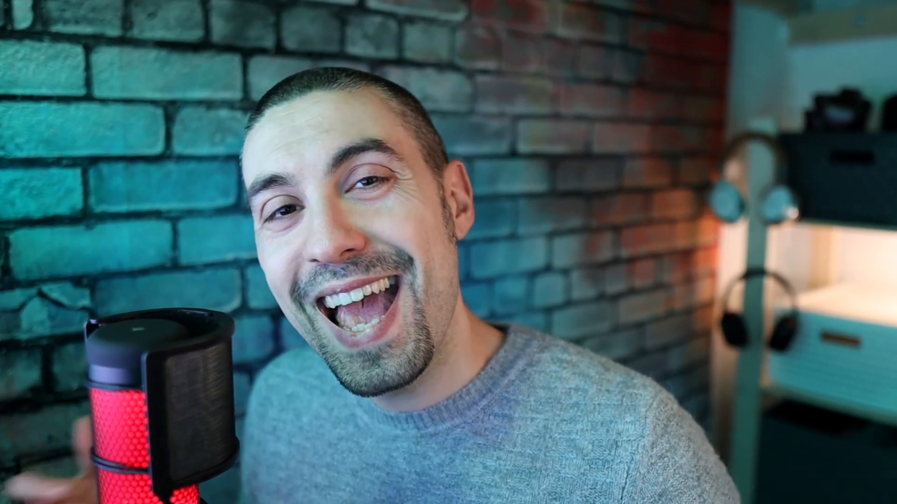